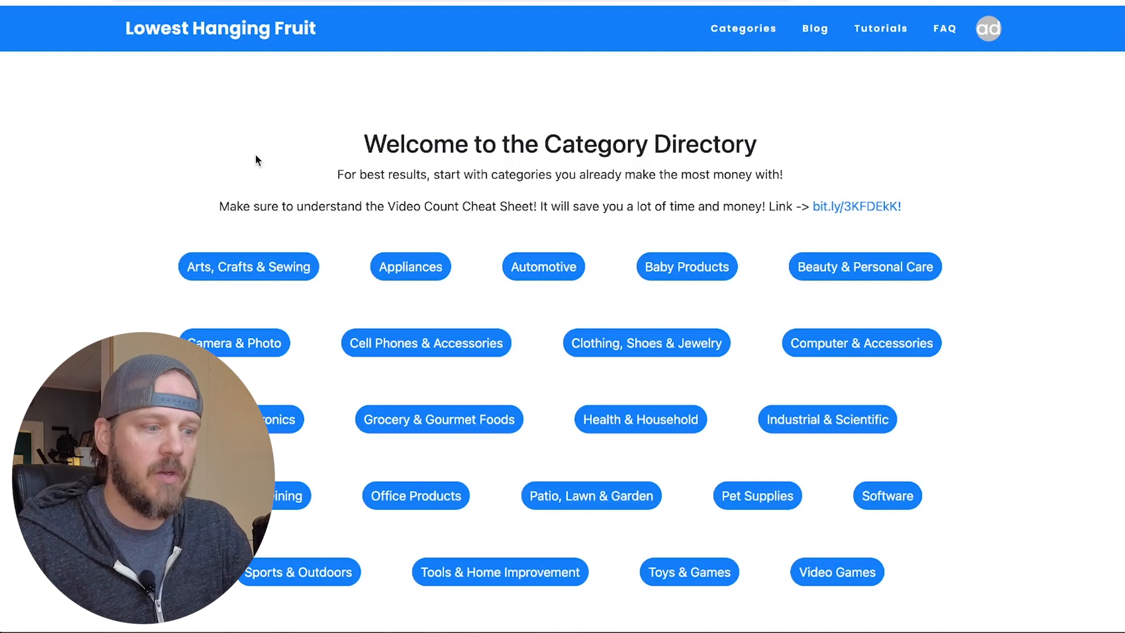
- Look through the category directory and open the Appliances category
{"action": "scroll", "coordinate": [153, 184], "scroll_direction": "down", "scroll_amount": 3}
{"action": "scroll", "coordinate": [154, 184], "scroll_direction": "up", "scroll_amount": 3}
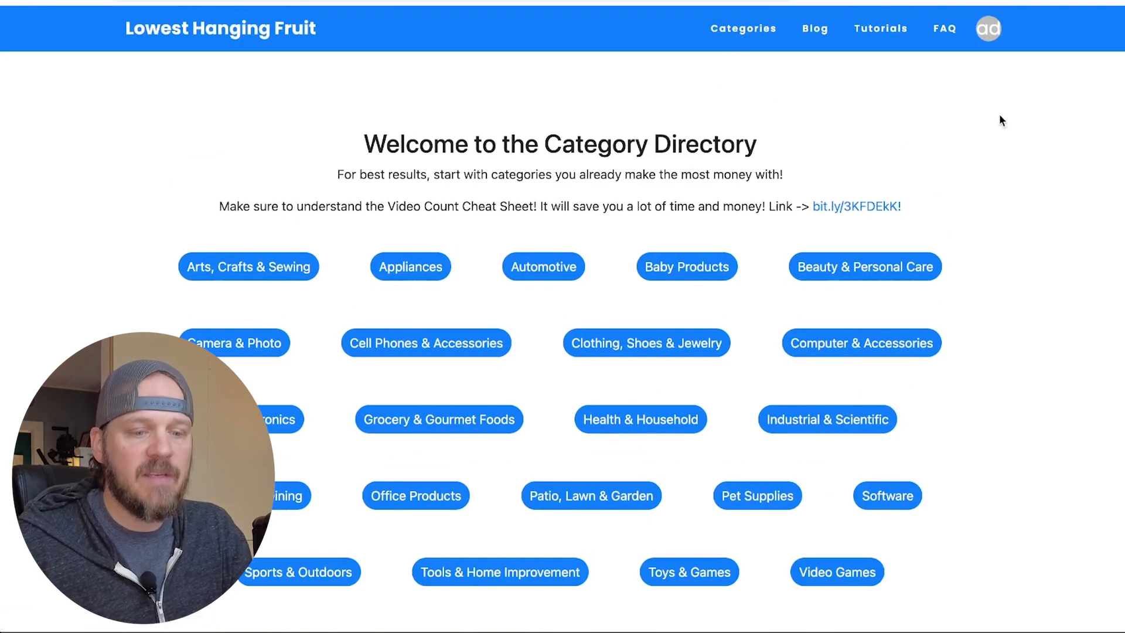
{"action": "scroll", "coordinate": [1000, 113], "scroll_direction": "down", "scroll_amount": 1}
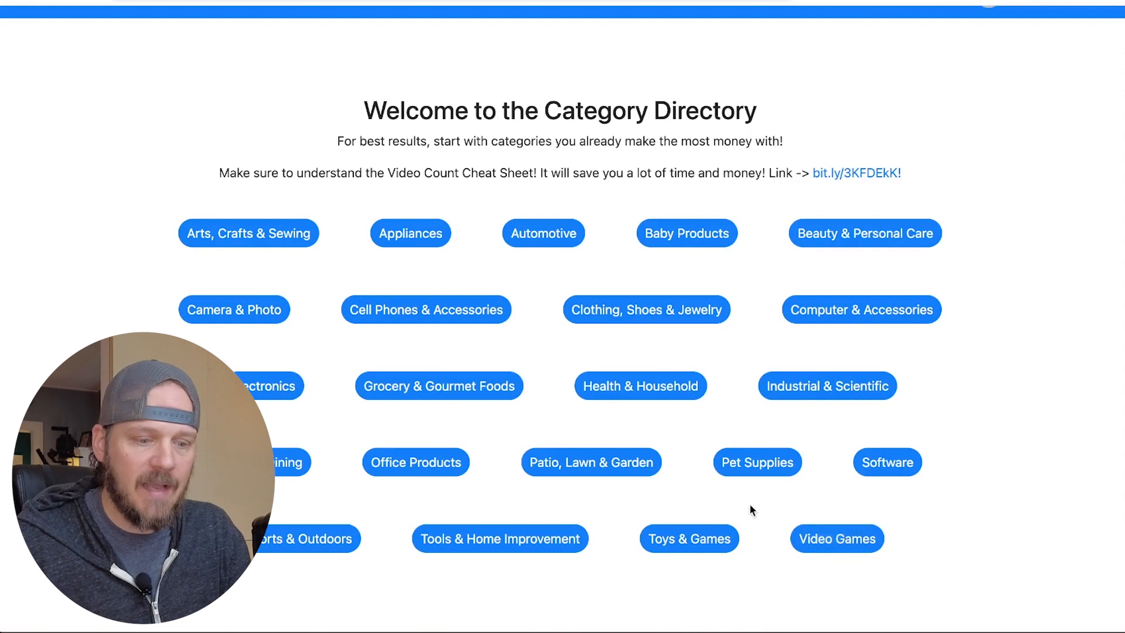
{"action": "left_click", "coordinate": [762, 468]}
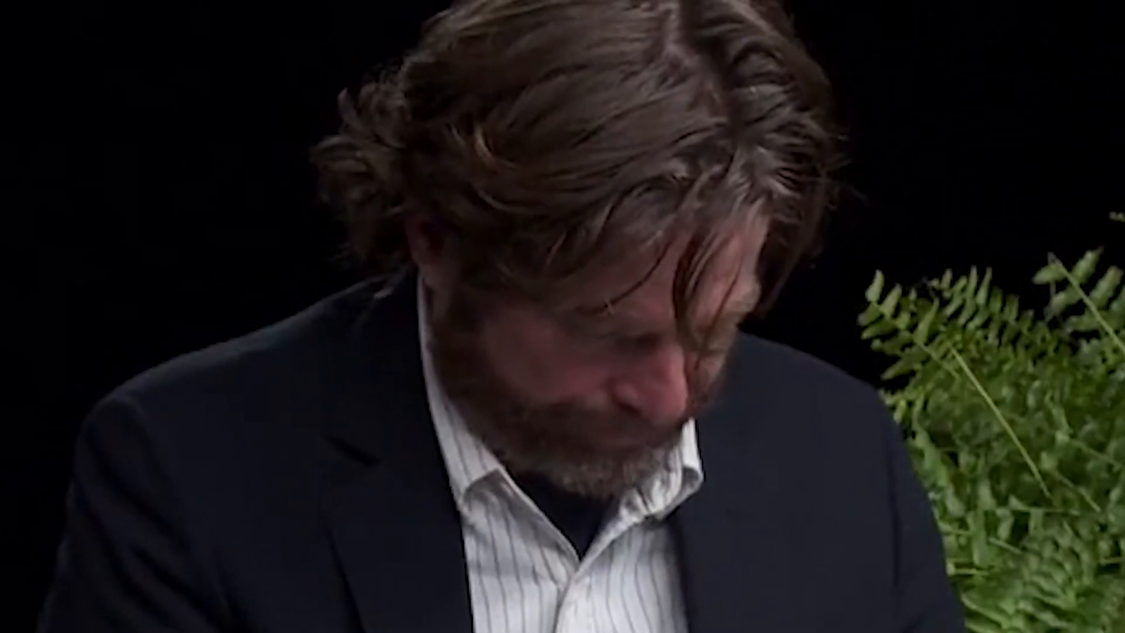
{"action": "scroll", "coordinate": [1021, 357], "scroll_direction": "down", "scroll_amount": 3}
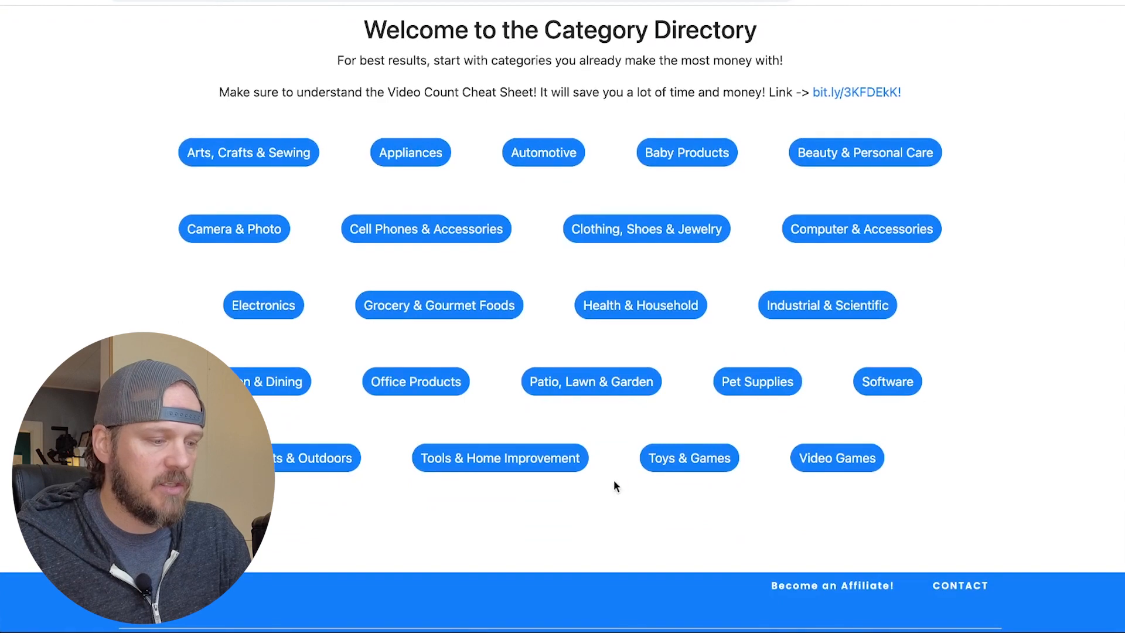
{"action": "scroll", "coordinate": [703, 275], "scroll_direction": "up", "scroll_amount": 1}
{"action": "left_click", "coordinate": [414, 199]}
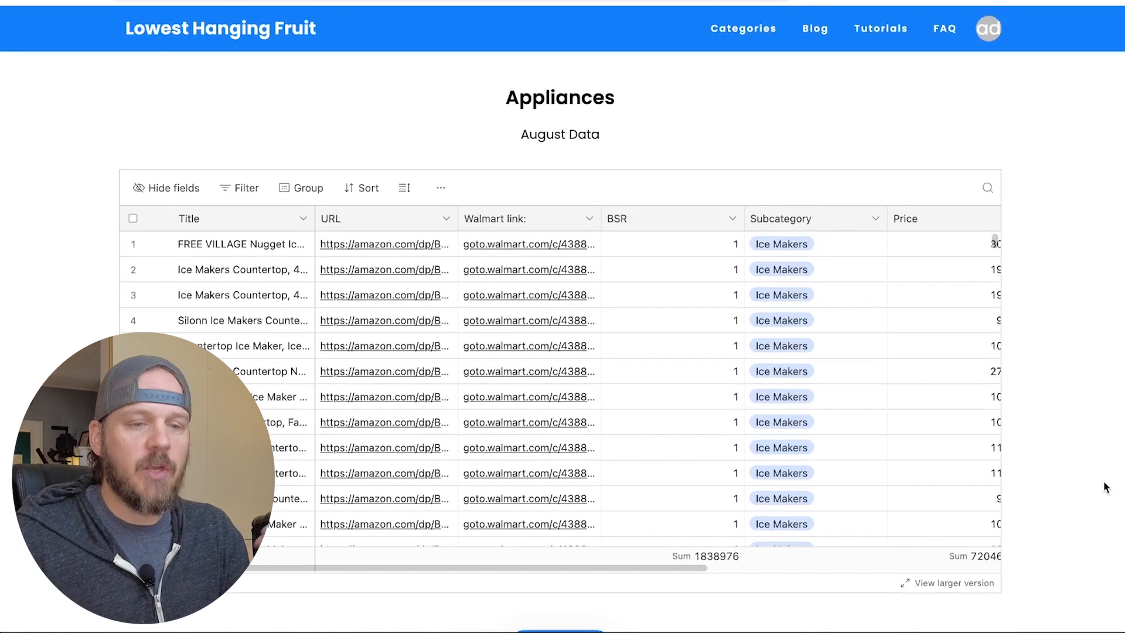
- Open the larger version of the Appliances August data table
{"action": "scroll", "coordinate": [1105, 487], "scroll_direction": "down", "scroll_amount": 1}
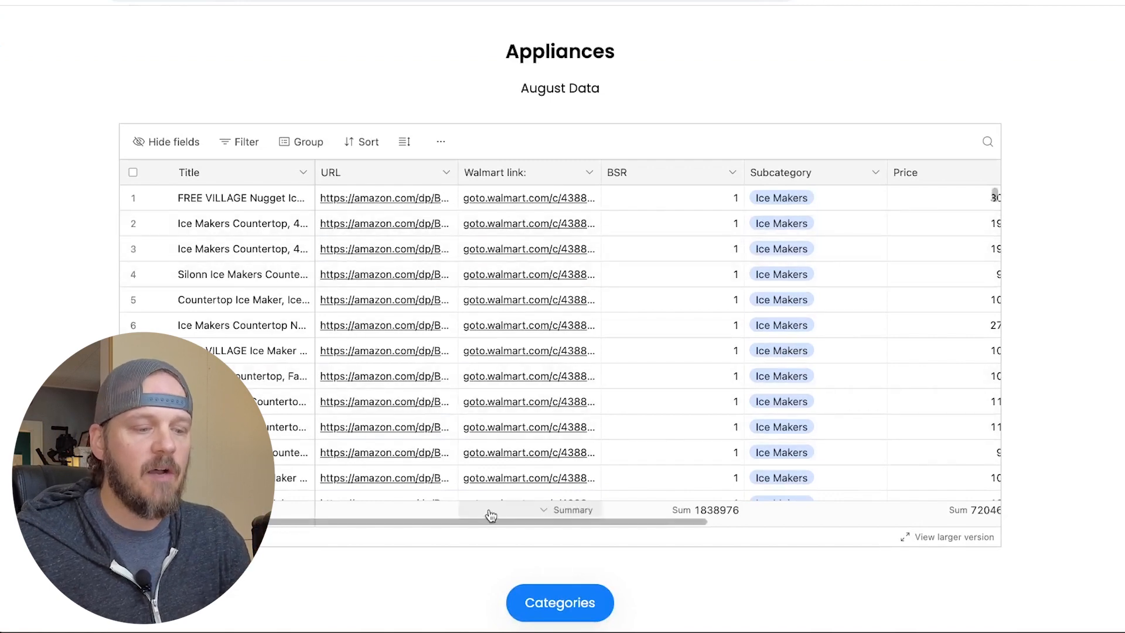
{"action": "left_click_drag", "start_coordinate": [498, 521], "coordinate": [346, 516]}
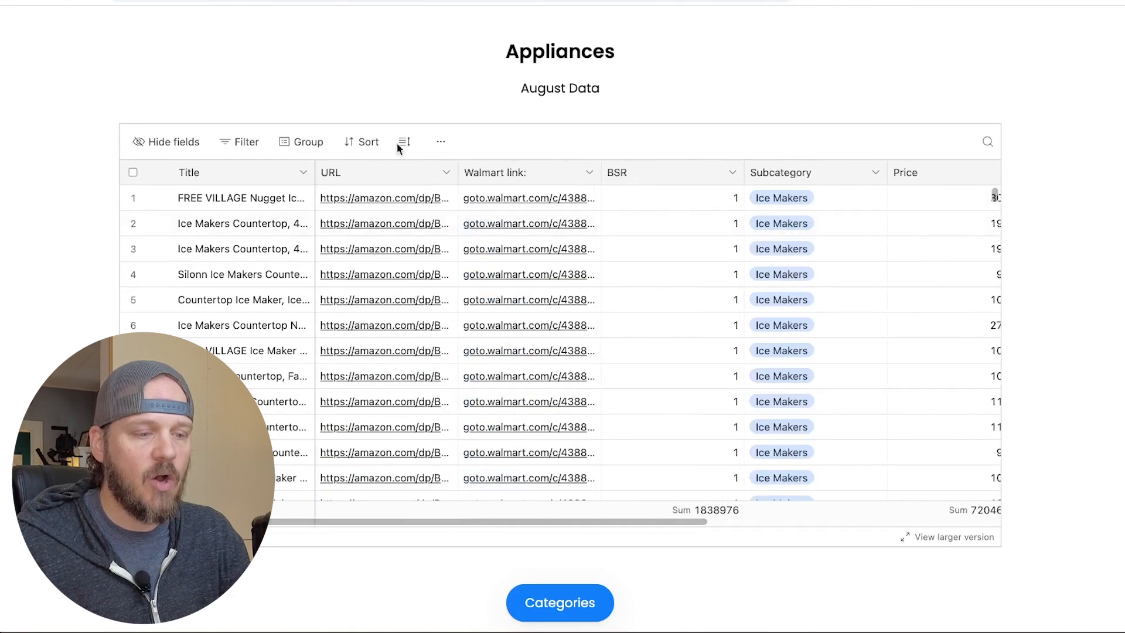
{"action": "left_click", "coordinate": [957, 542]}
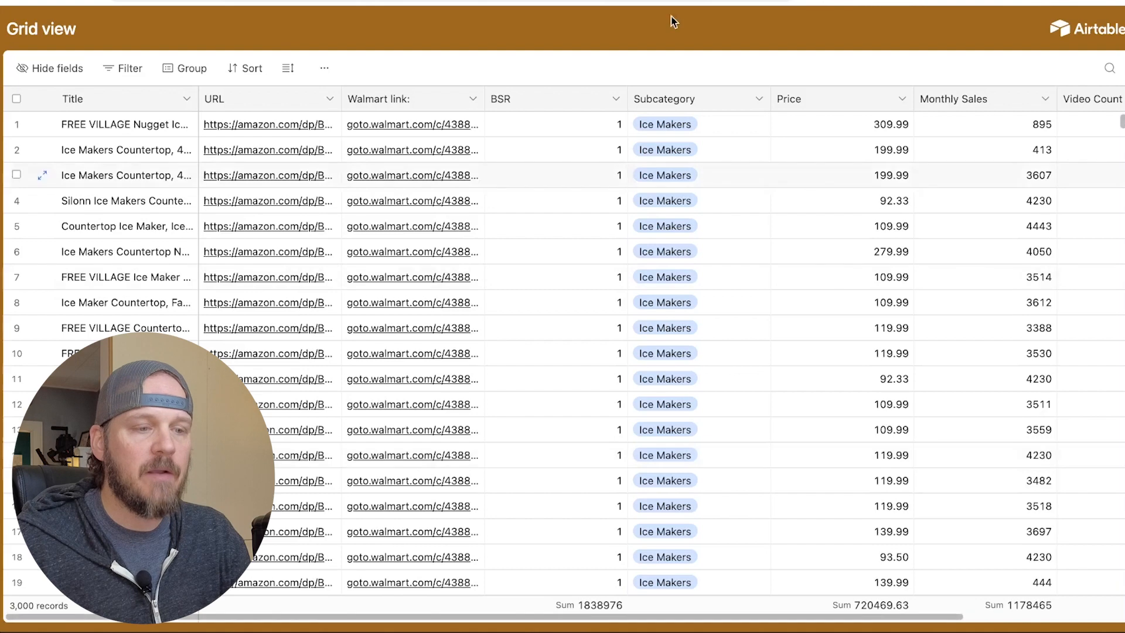
{"action": "left_click", "coordinate": [668, 1]}
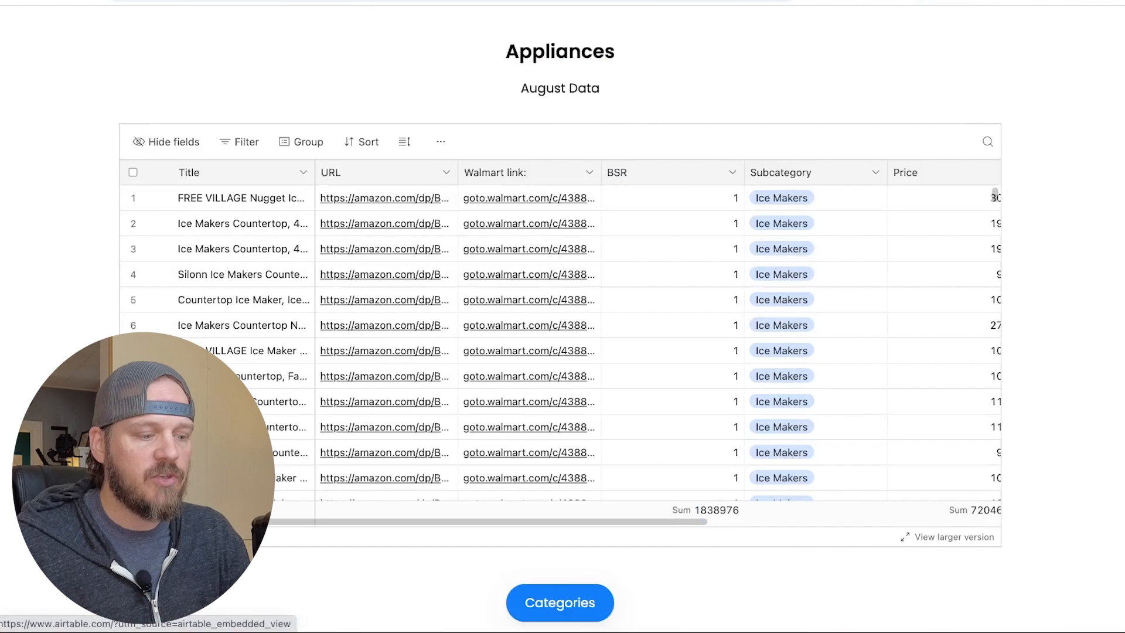
{"action": "left_click", "coordinate": [234, 1]}
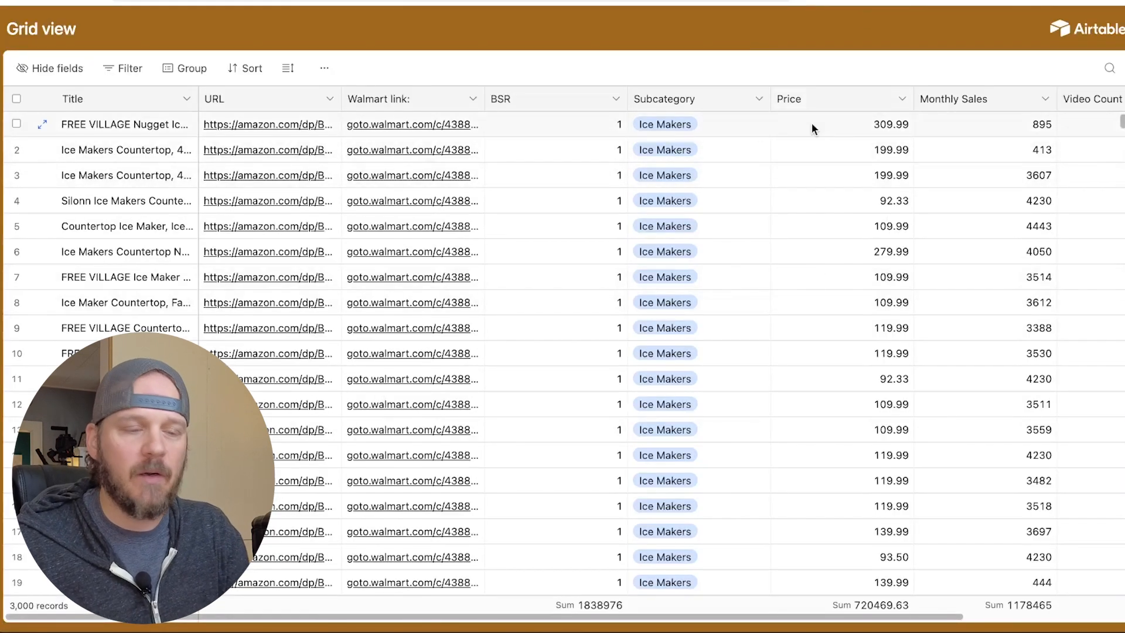
- Narrow the Title column slightly and look across the grid's fields through to Video Count
{"action": "mouse_move", "coordinate": [197, 92]}
{"action": "left_mouse_down"}
{"action": "mouse_move", "coordinate": [620, 94]}
{"action": "mouse_move", "coordinate": [188, 94]}
{"action": "left_mouse_up"}
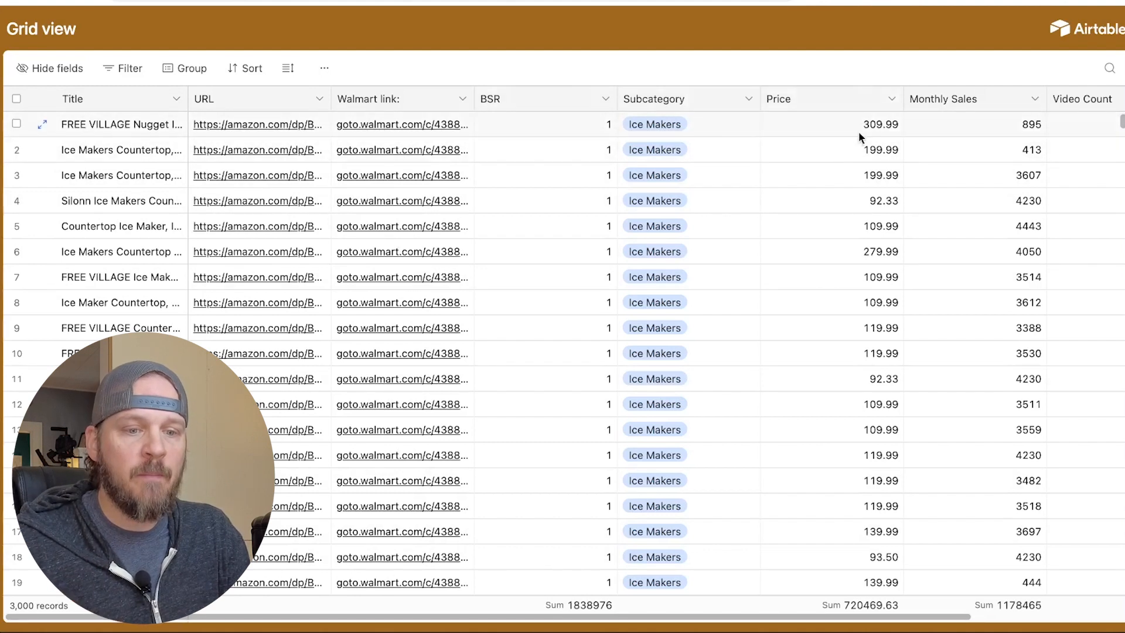
{"action": "left_click_drag", "start_coordinate": [486, 619], "coordinate": [700, 627]}
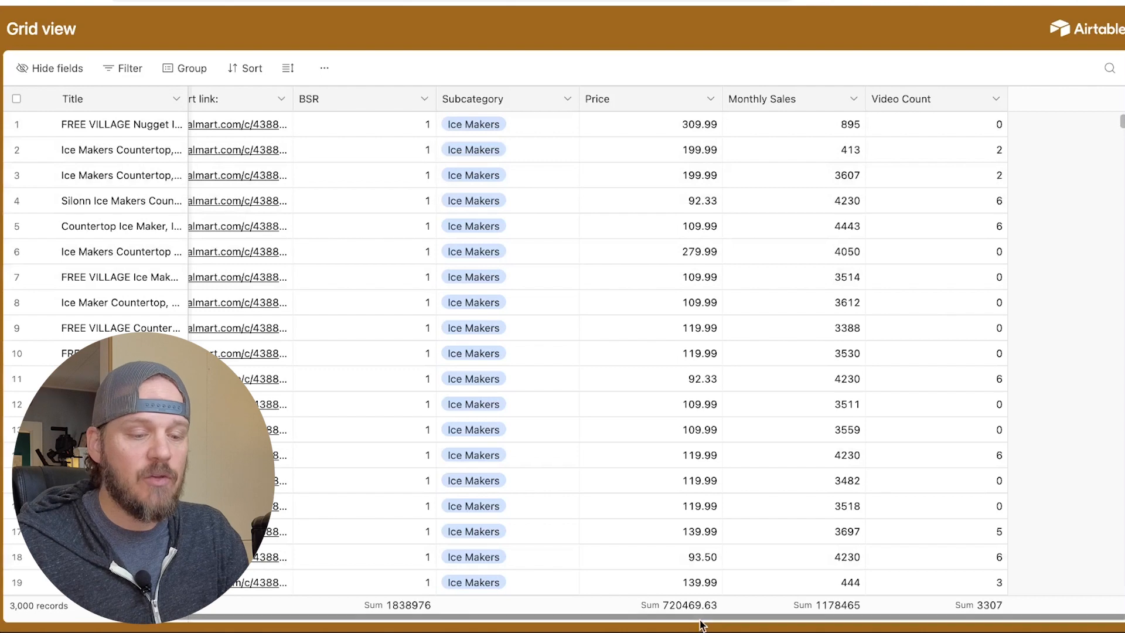
{"action": "scroll", "coordinate": [427, 367], "scroll_direction": "left", "scroll_amount": 5}
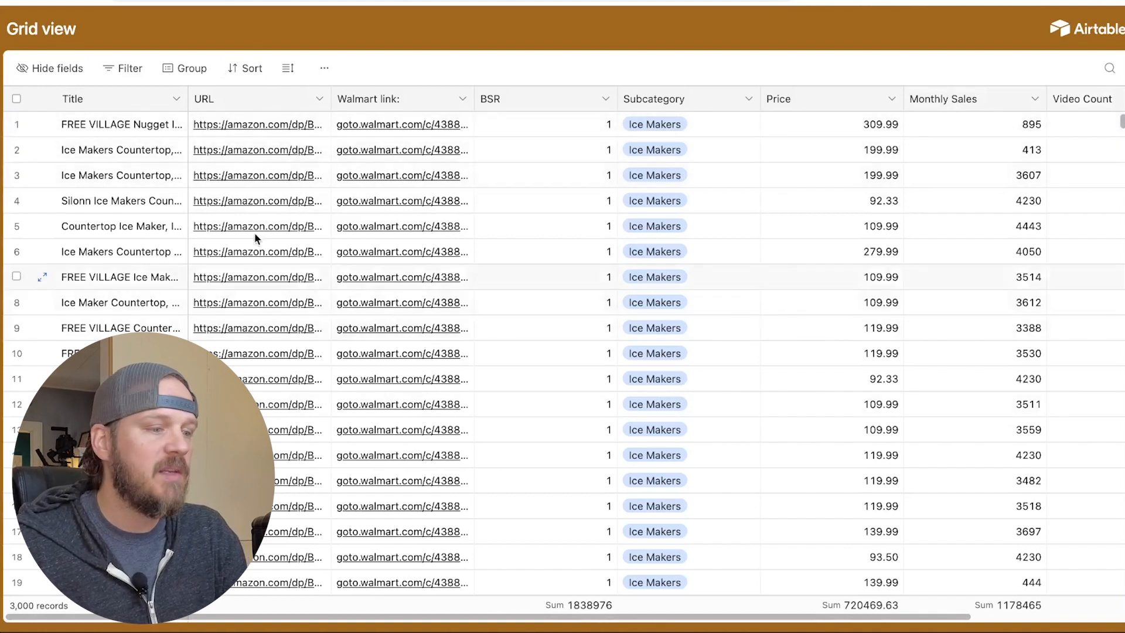
- Filter the grid to records whose Video Count is greater than or equal to 1
{"action": "left_click", "coordinate": [124, 68]}
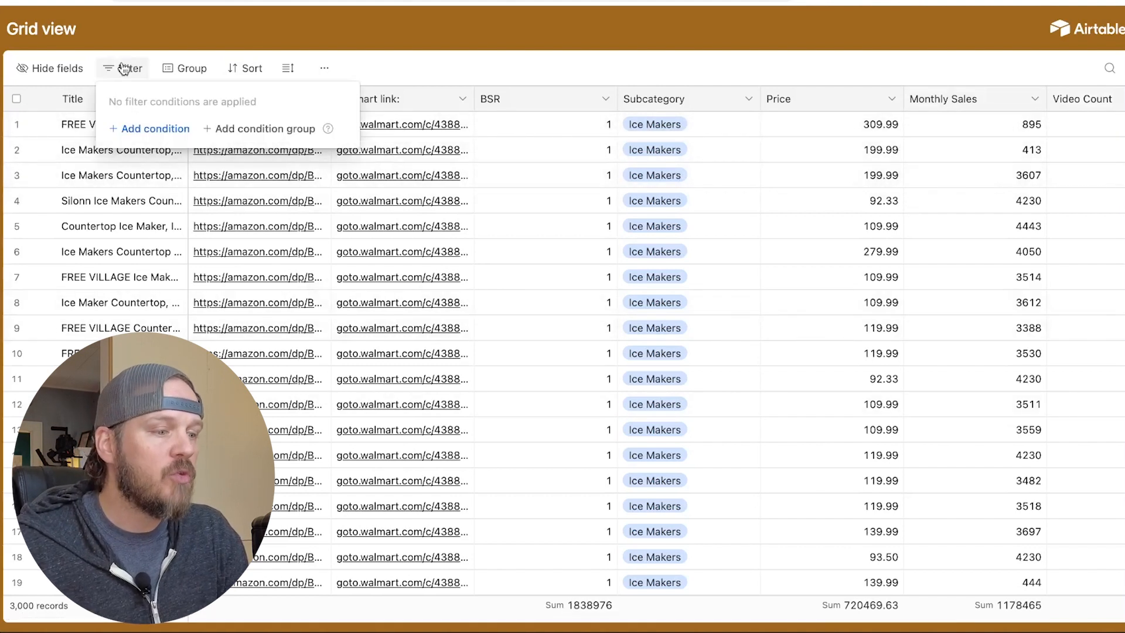
{"action": "left_click", "coordinate": [156, 128]}
{"action": "left_click", "coordinate": [251, 130]}
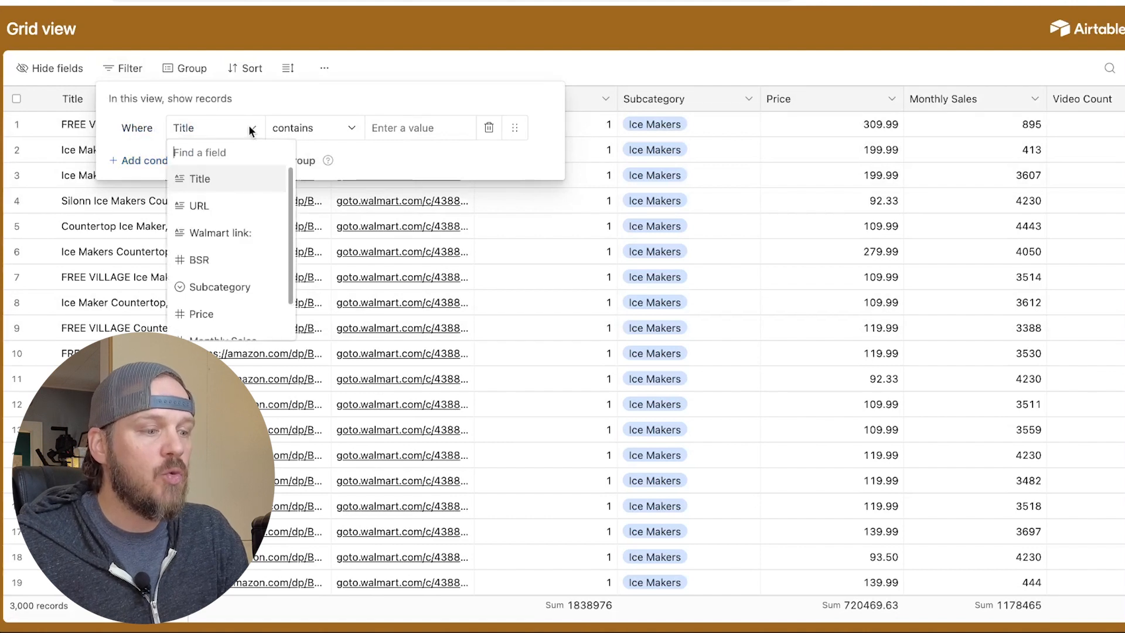
{"action": "left_click", "coordinate": [213, 192]}
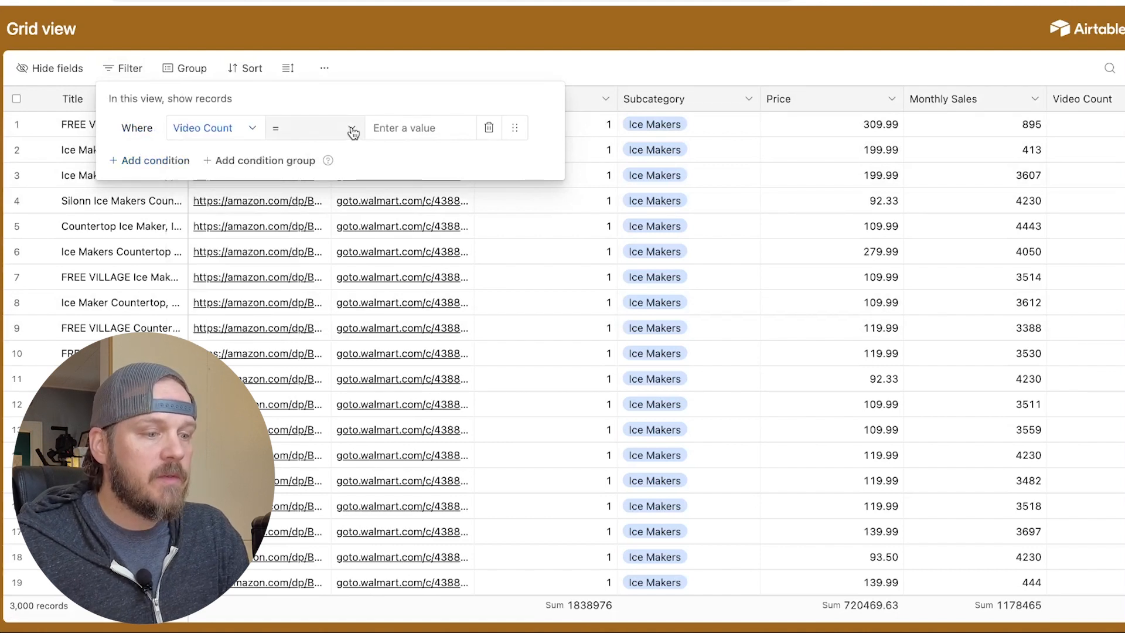
{"action": "left_click", "coordinate": [352, 130]}
{"action": "left_click", "coordinate": [303, 237]}
{"action": "left_click", "coordinate": [423, 128]}
{"action": "type", "text": "1"}
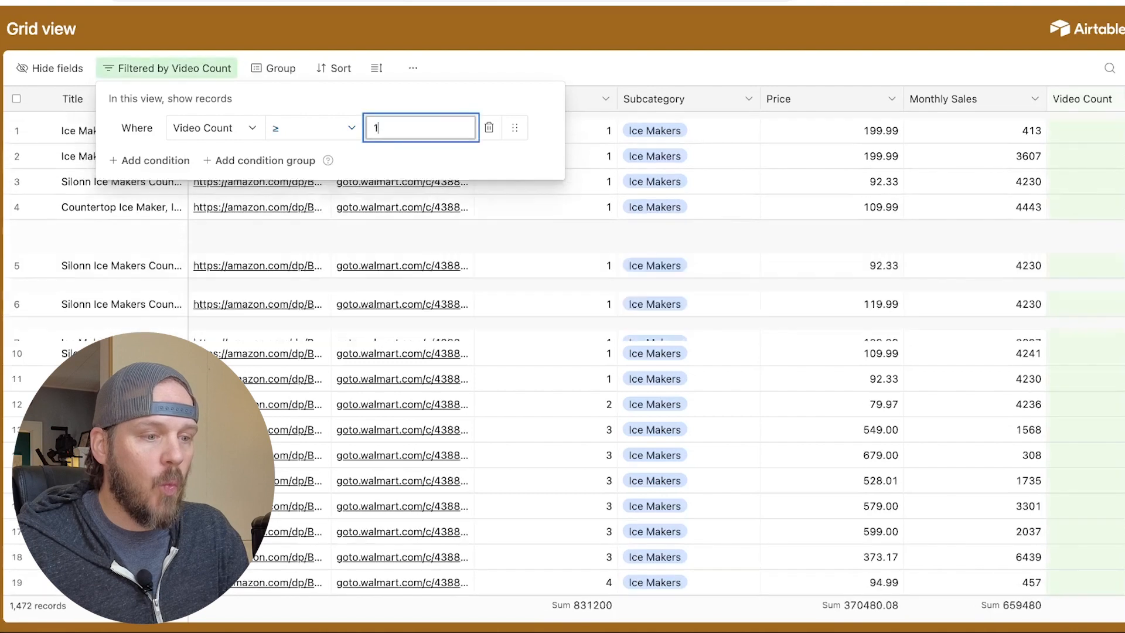
{"action": "left_click", "coordinate": [589, 64]}
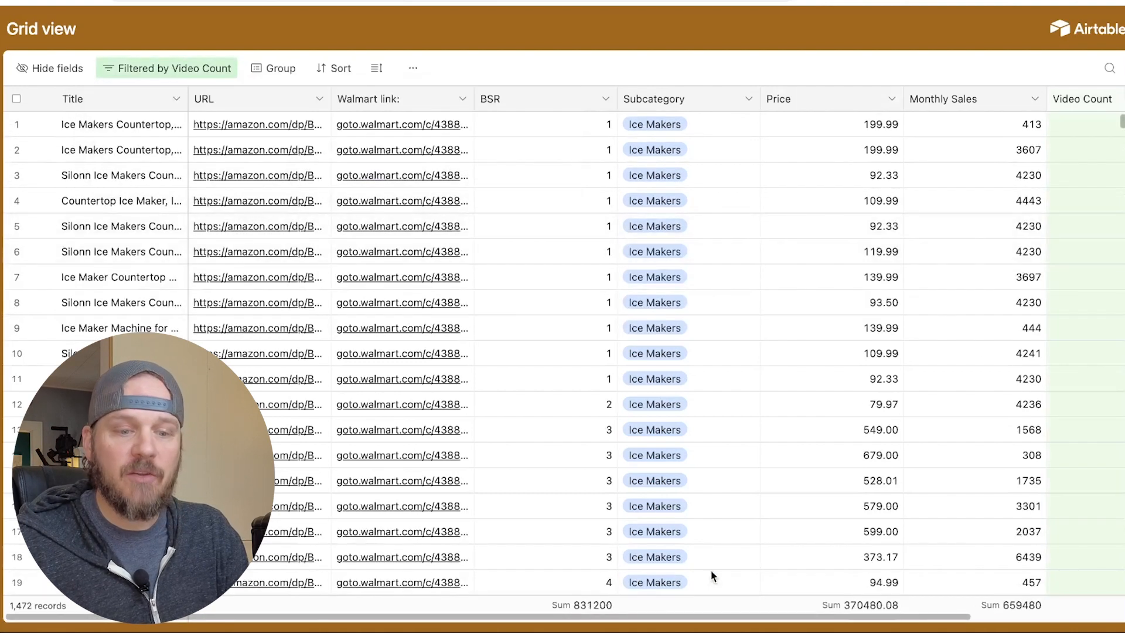
- Add a second filter condition requiring the Video Count to be less than 6
{"action": "scroll", "coordinate": [766, 616], "scroll_direction": "right", "scroll_amount": 1}
{"action": "scroll", "coordinate": [767, 616], "scroll_direction": "right", "scroll_amount": 5}
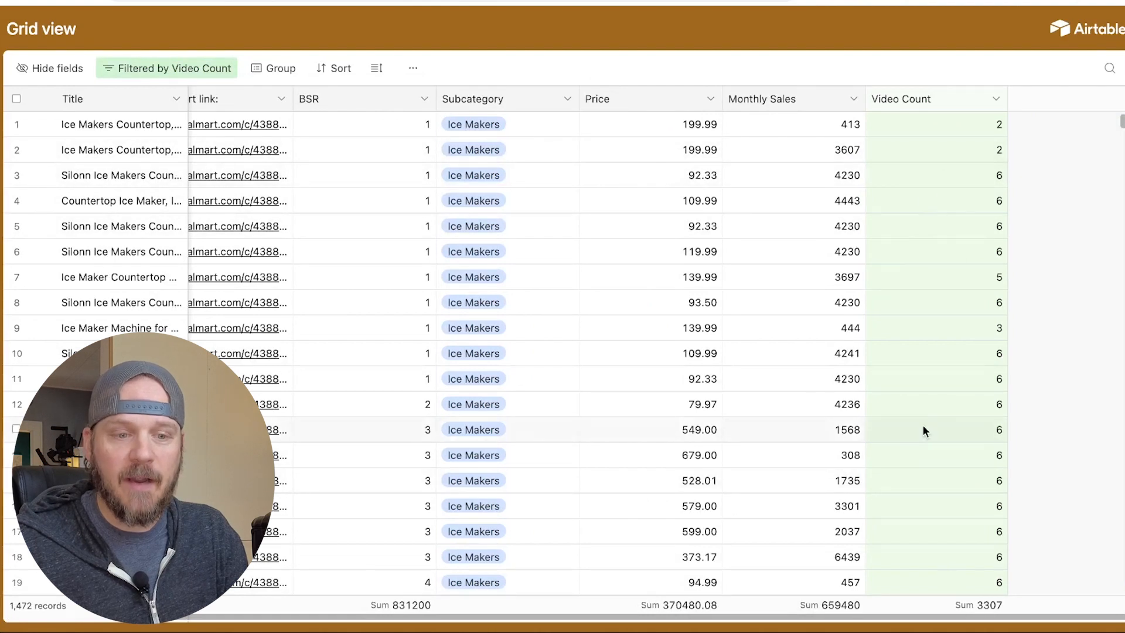
{"action": "left_click", "coordinate": [166, 69]}
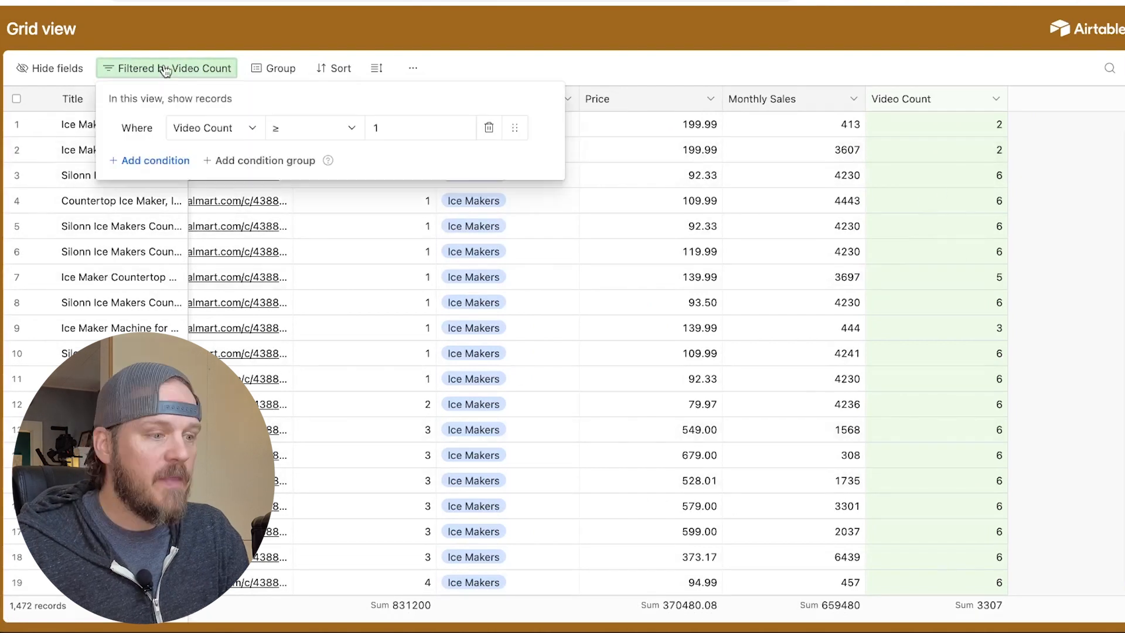
{"action": "left_click", "coordinate": [156, 162]}
{"action": "left_click", "coordinate": [222, 159]}
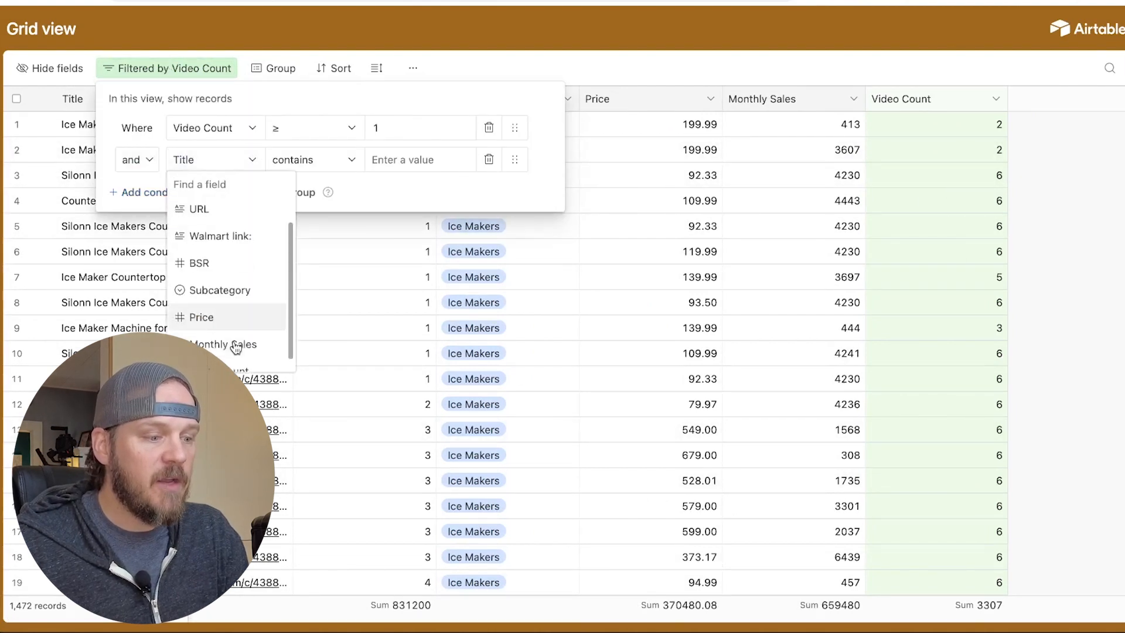
{"action": "left_click", "coordinate": [222, 369]}
{"action": "left_click", "coordinate": [343, 160]}
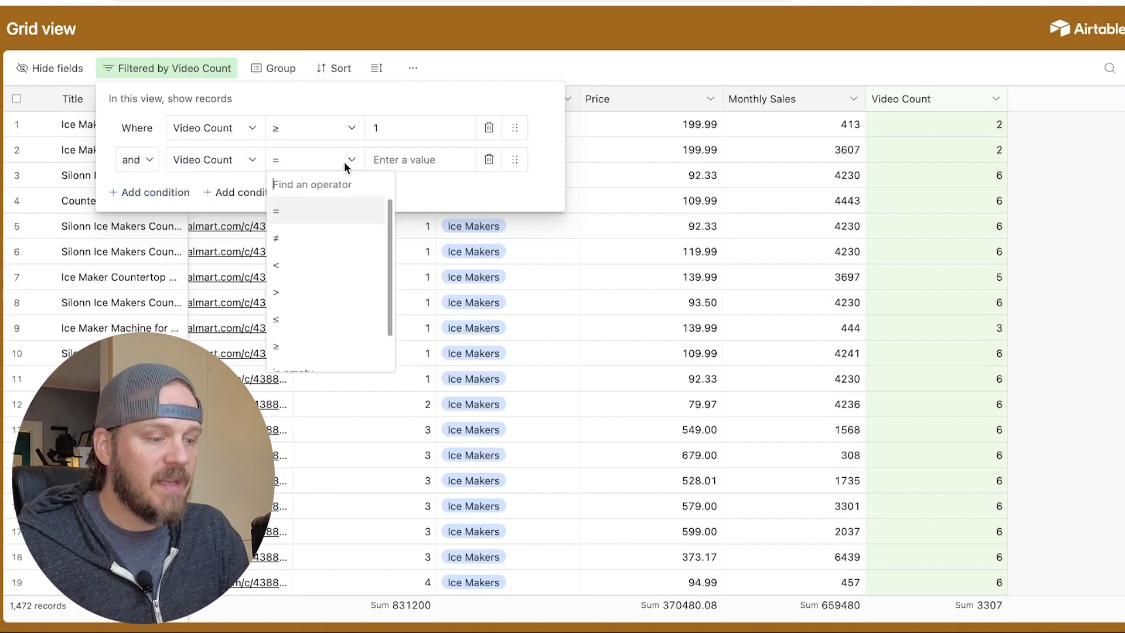
{"action": "left_click", "coordinate": [325, 280]}
{"action": "left_click", "coordinate": [409, 161]}
{"action": "type", "text": "6"}
{"action": "left_click", "coordinate": [580, 68]}
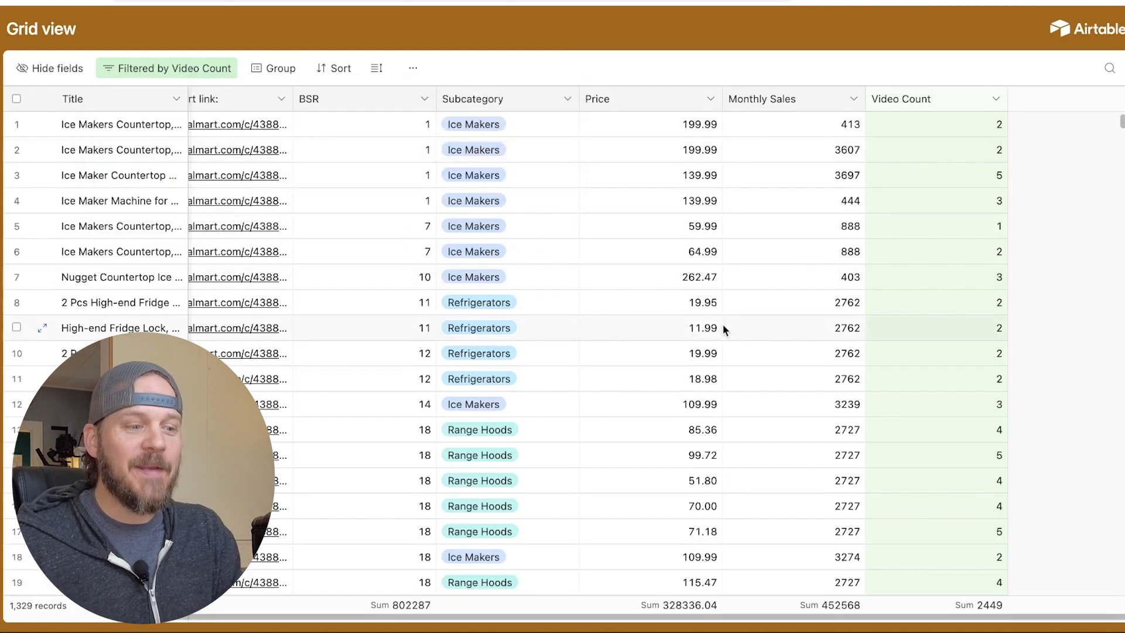
- Sort the filtered records by Video Count from highest to lowest and look through the list
{"action": "left_click_drag", "start_coordinate": [529, 618], "coordinate": [164, 136]}
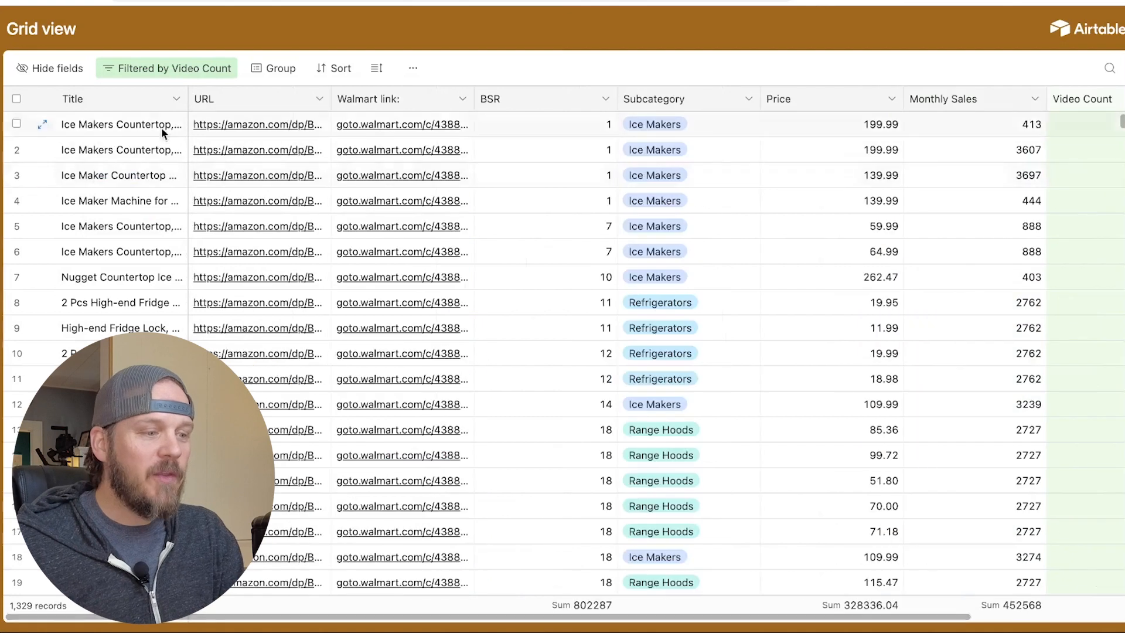
{"action": "left_click_drag", "start_coordinate": [728, 620], "coordinate": [1017, 625]}
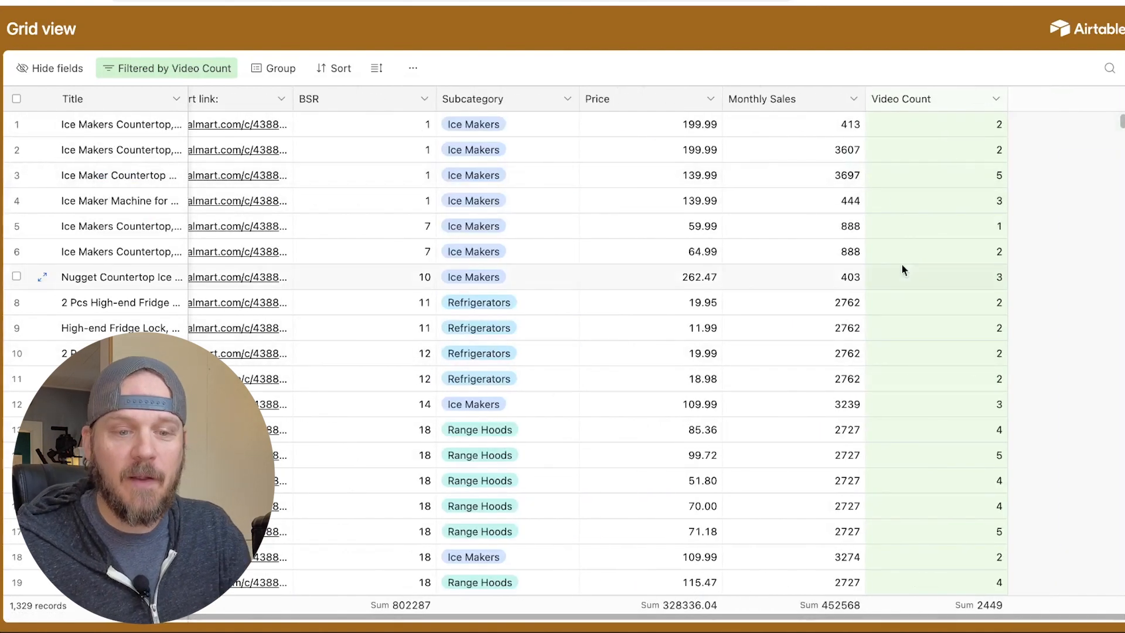
{"action": "left_click", "coordinate": [995, 99]}
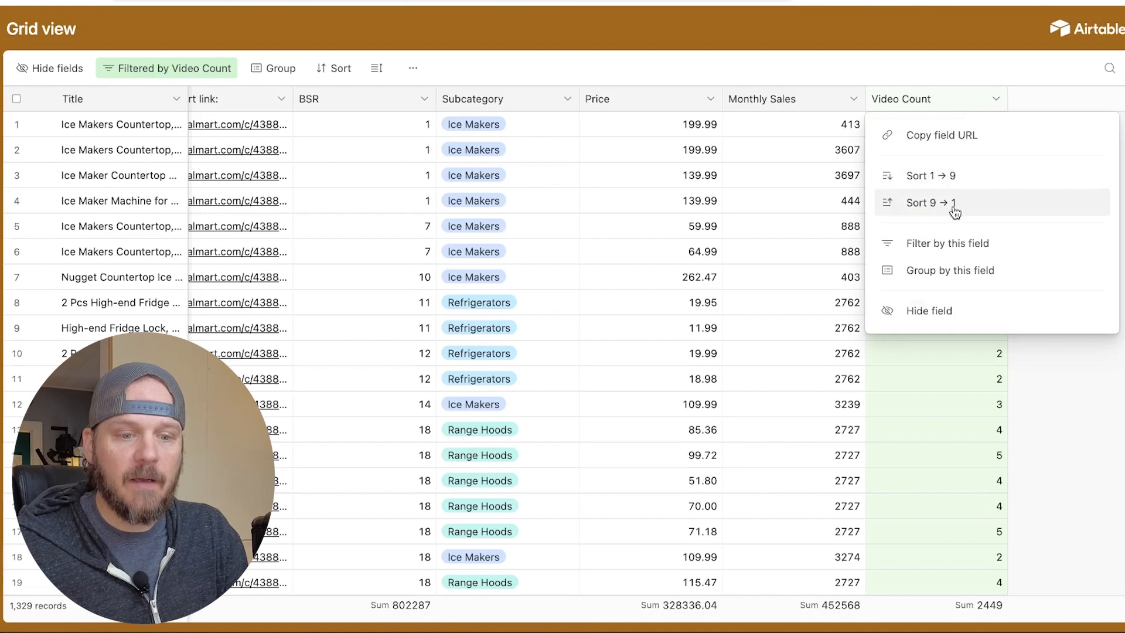
{"action": "left_click", "coordinate": [952, 207]}
{"action": "left_click", "coordinate": [610, 76]}
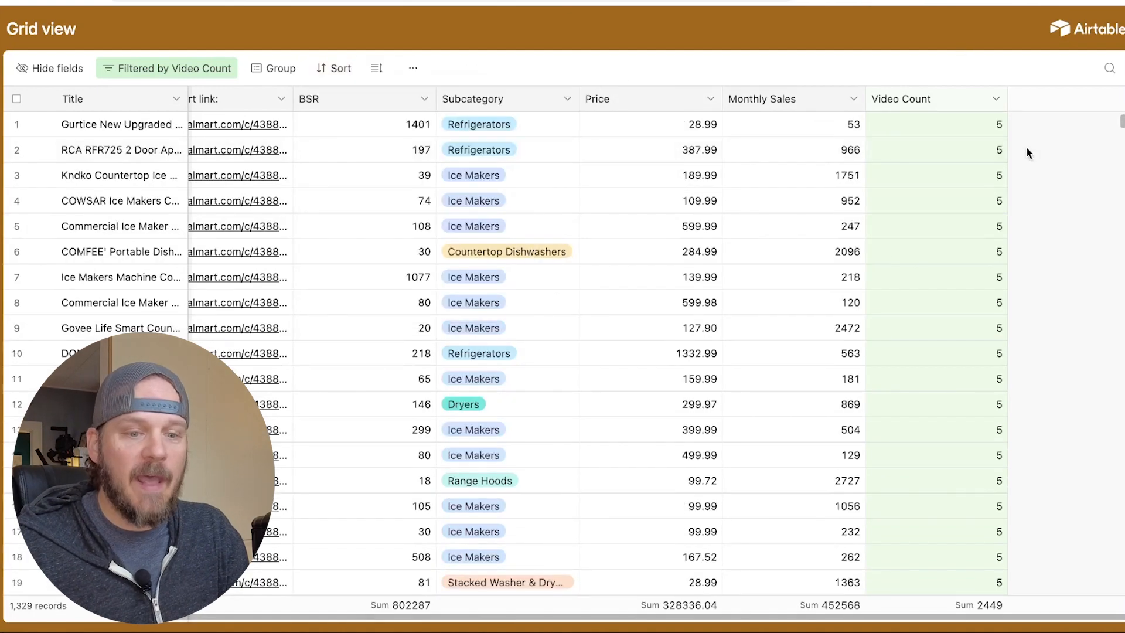
{"action": "scroll", "coordinate": [969, 322], "scroll_direction": "down", "scroll_amount": 20}
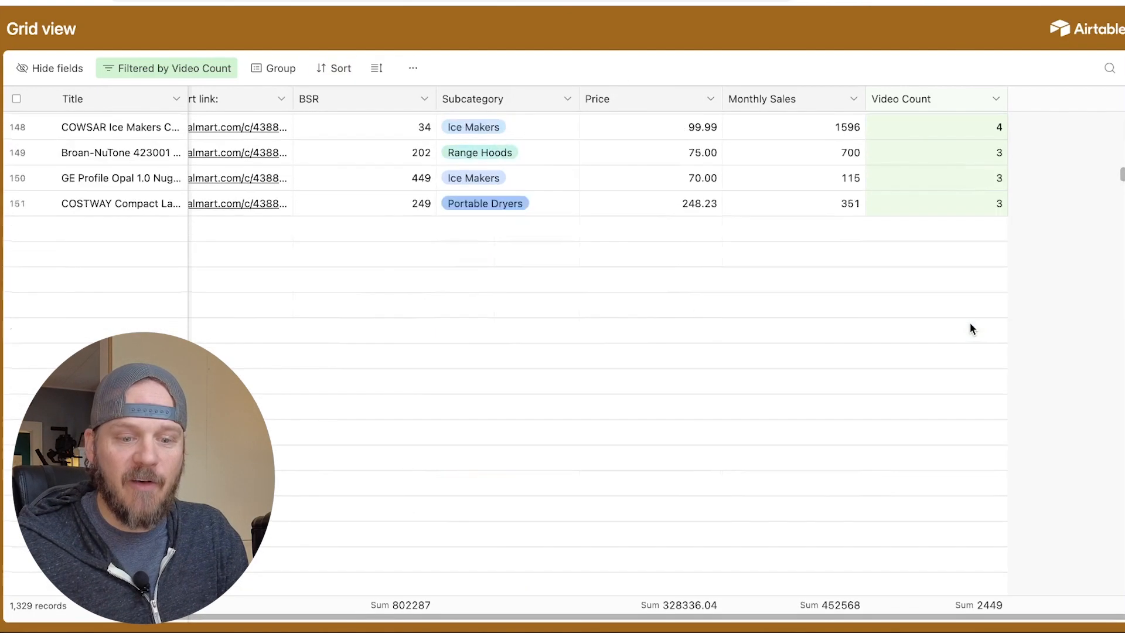
{"action": "scroll", "coordinate": [970, 322], "scroll_direction": "down", "scroll_amount": 20}
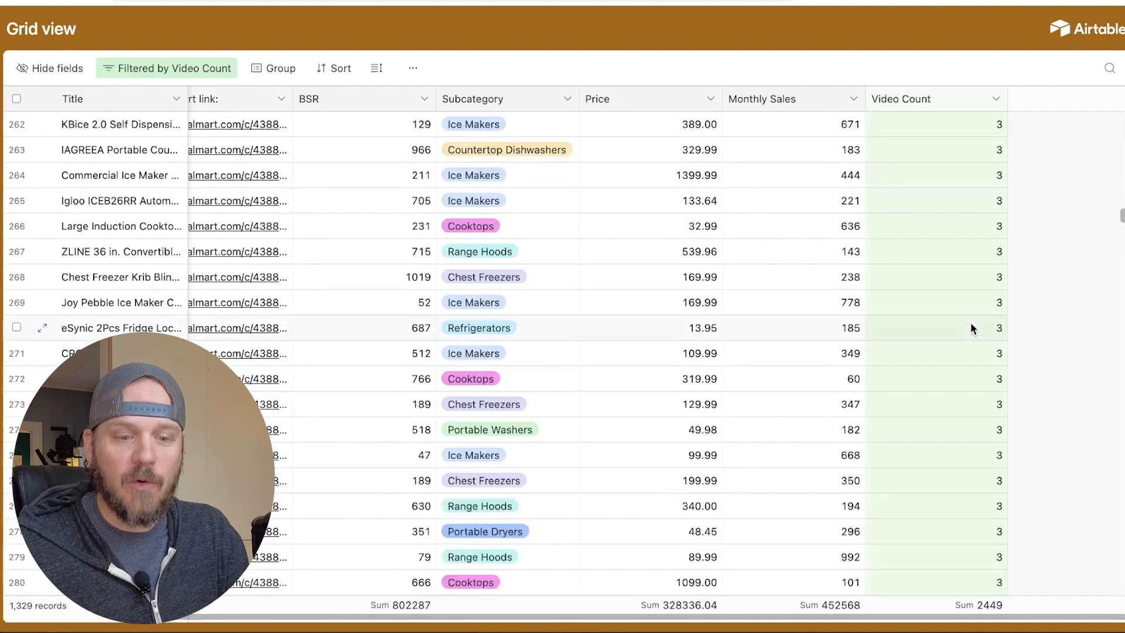
{"action": "scroll", "coordinate": [970, 322], "scroll_direction": "down", "scroll_amount": 20}
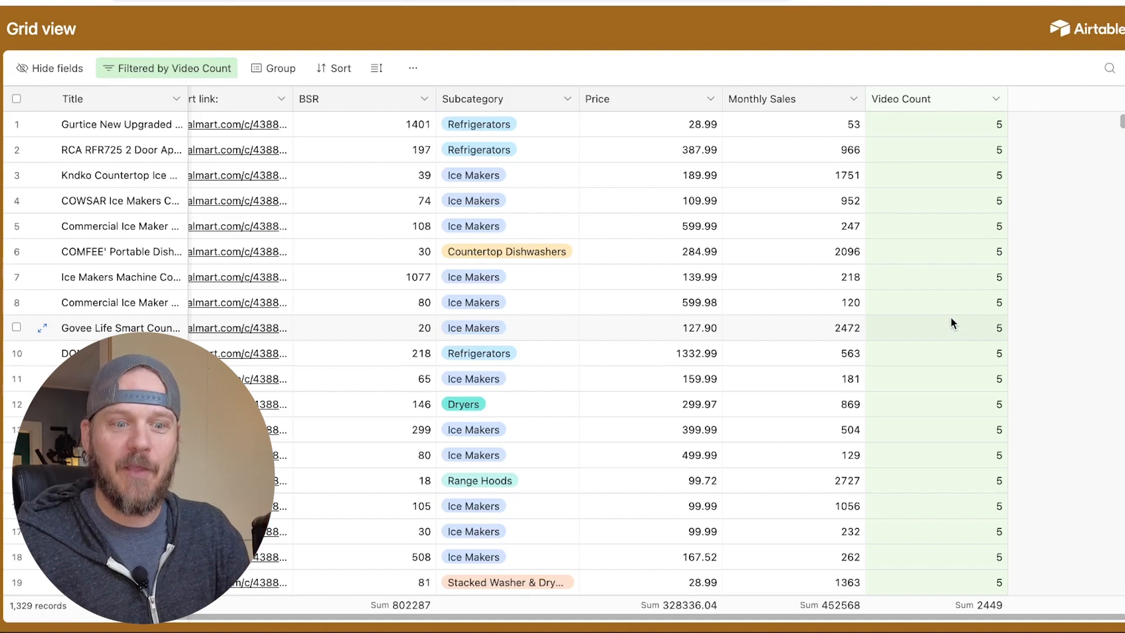
- Sort the filtered records by Monthly Sales from highest to lowest
{"action": "left_click", "coordinate": [853, 99]}
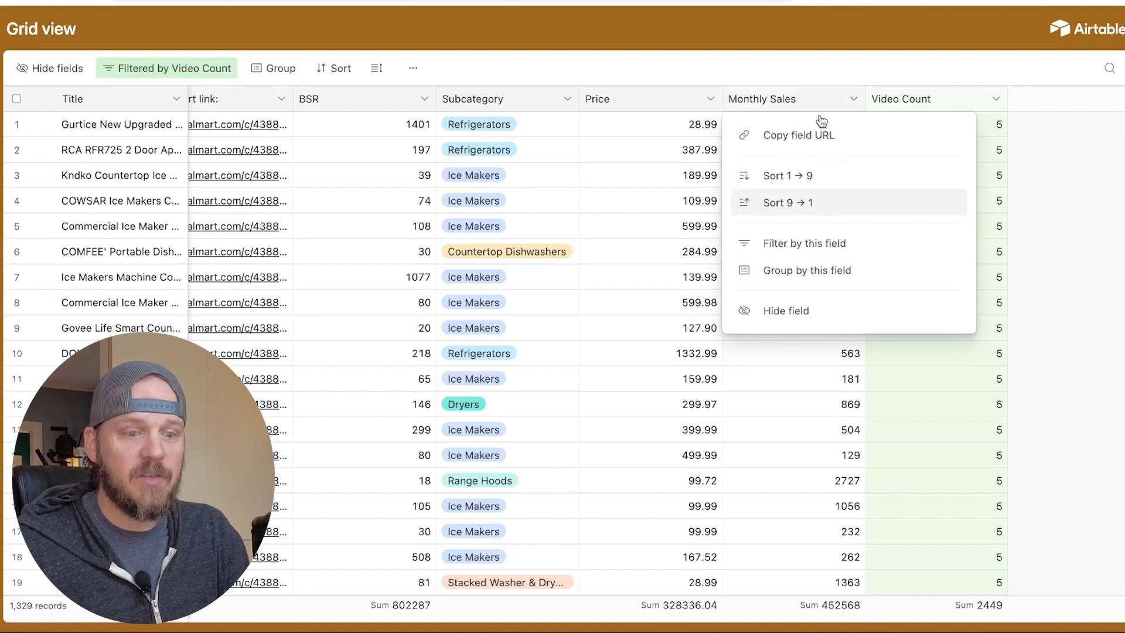
{"action": "left_click", "coordinate": [806, 199]}
{"action": "left_click", "coordinate": [826, 58]}
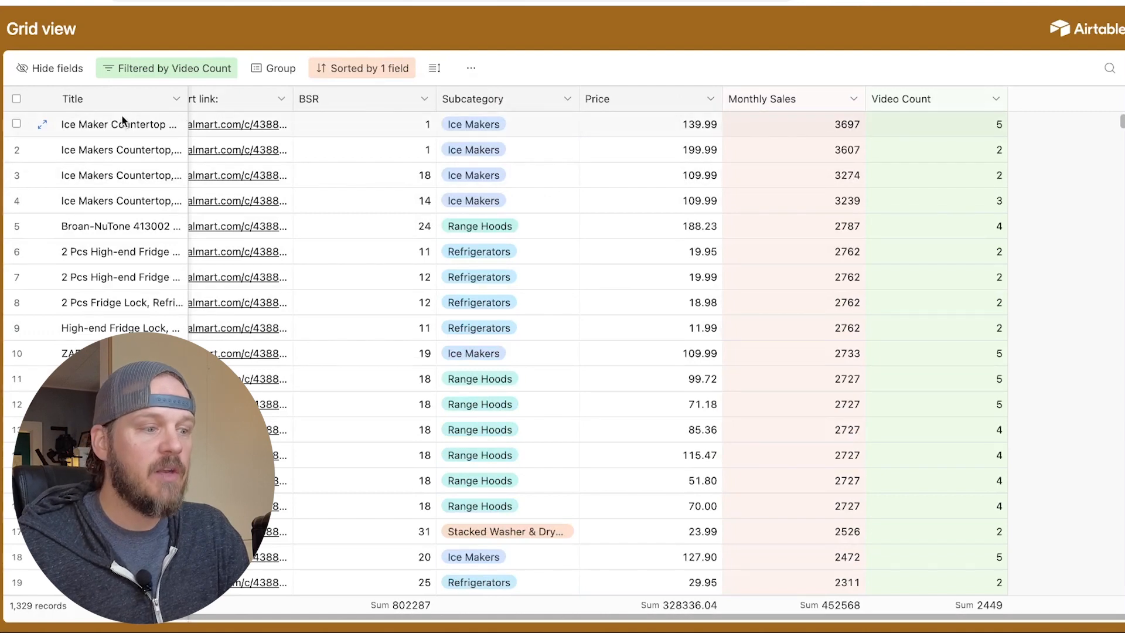
- Open the Amazon link of the first record, the Ice Maker Countertop, and check its Video Count
{"action": "scroll", "coordinate": [120, 118], "scroll_direction": "left", "scroll_amount": 3}
{"action": "left_click_drag", "start_coordinate": [567, 617], "coordinate": [832, 631]}
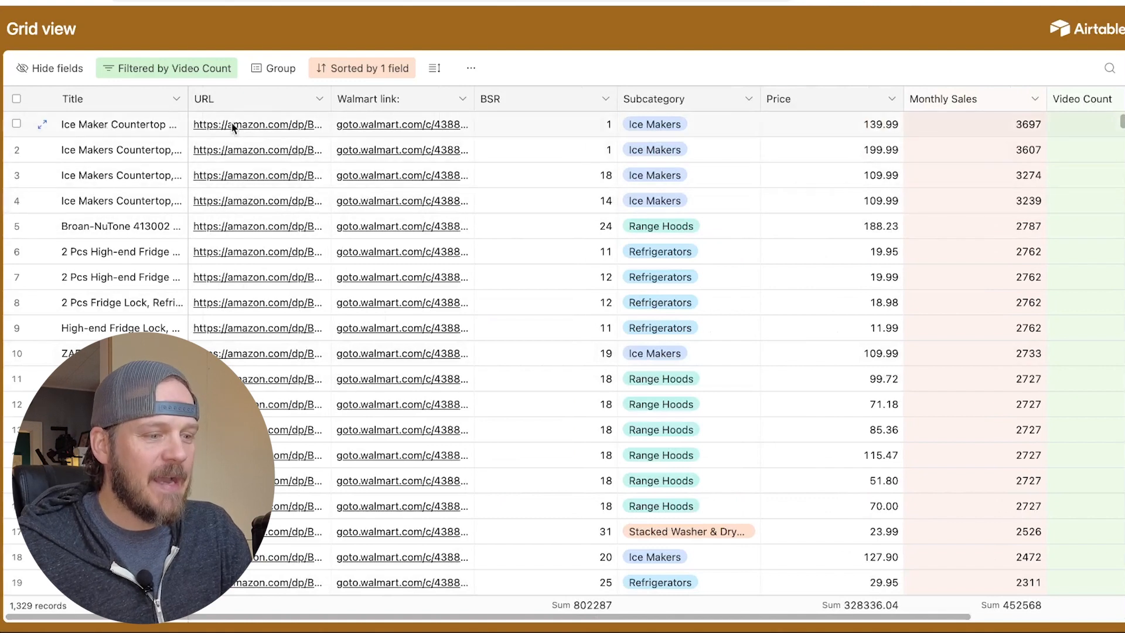
{"action": "left_click", "coordinate": [248, 130]}
{"action": "left_click", "coordinate": [247, 136]}
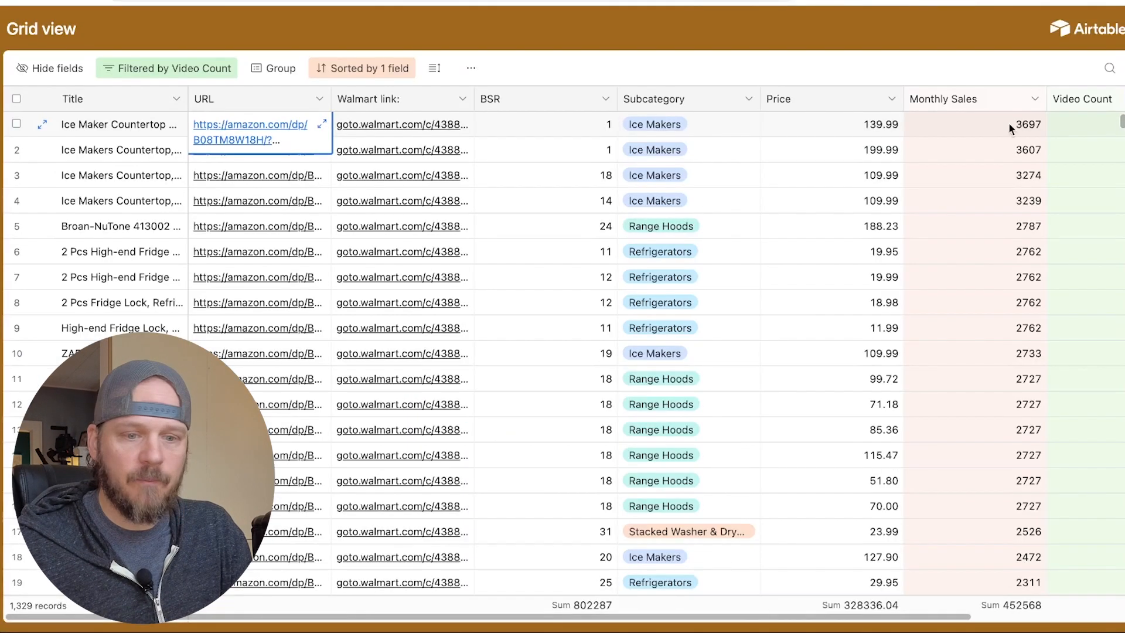
{"action": "scroll", "coordinate": [905, 181], "scroll_direction": "right", "scroll_amount": 3}
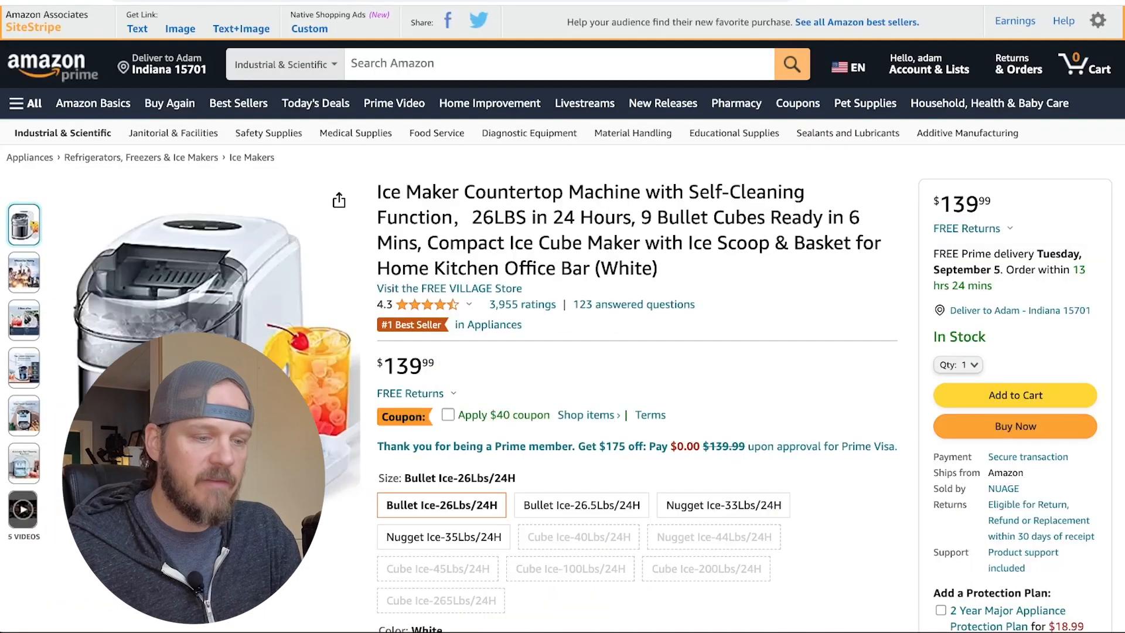
- Show the videos in the image gallery of the ice maker's Amazon product page
{"action": "scroll", "coordinate": [1012, 160], "scroll_direction": "down", "scroll_amount": 1}
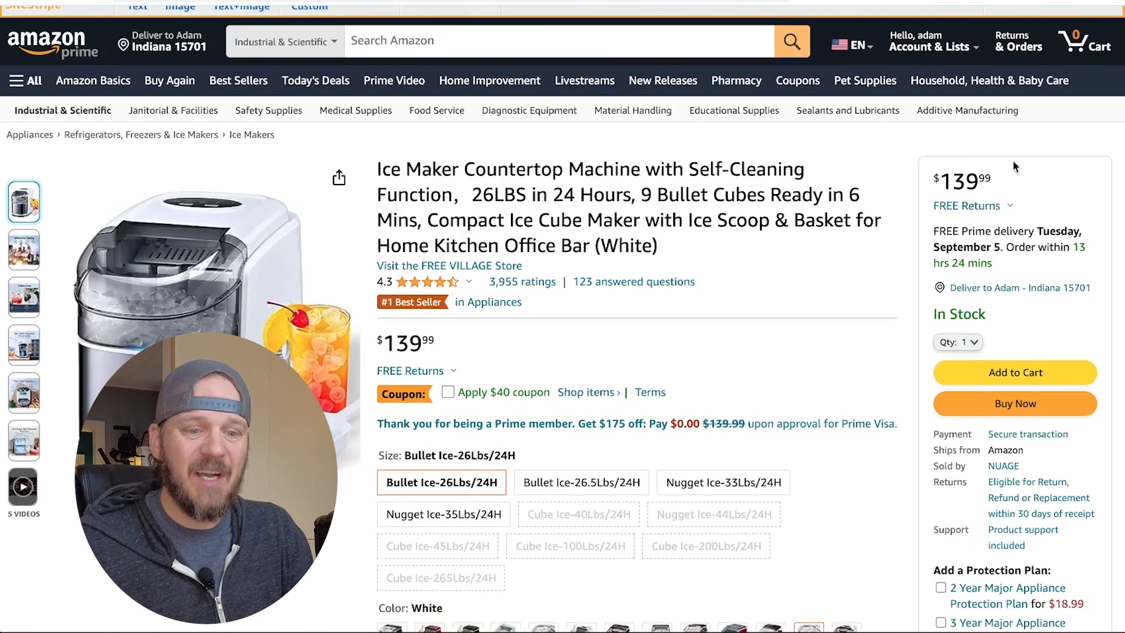
{"action": "scroll", "coordinate": [909, 199], "scroll_direction": "down", "scroll_amount": 2}
{"action": "left_click", "coordinate": [35, 395]}
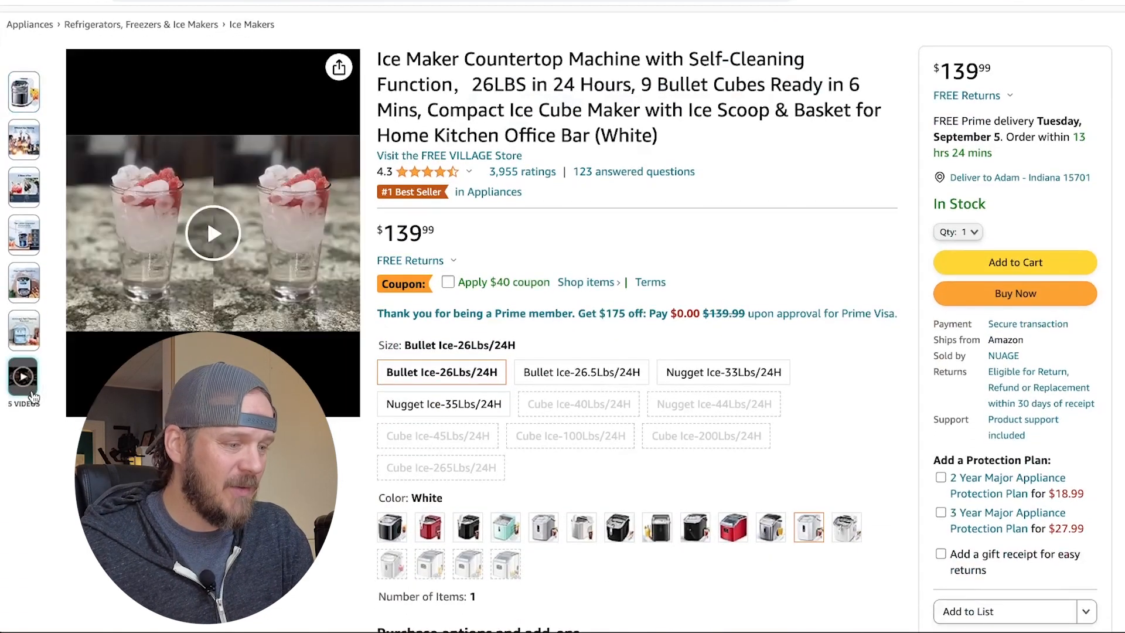